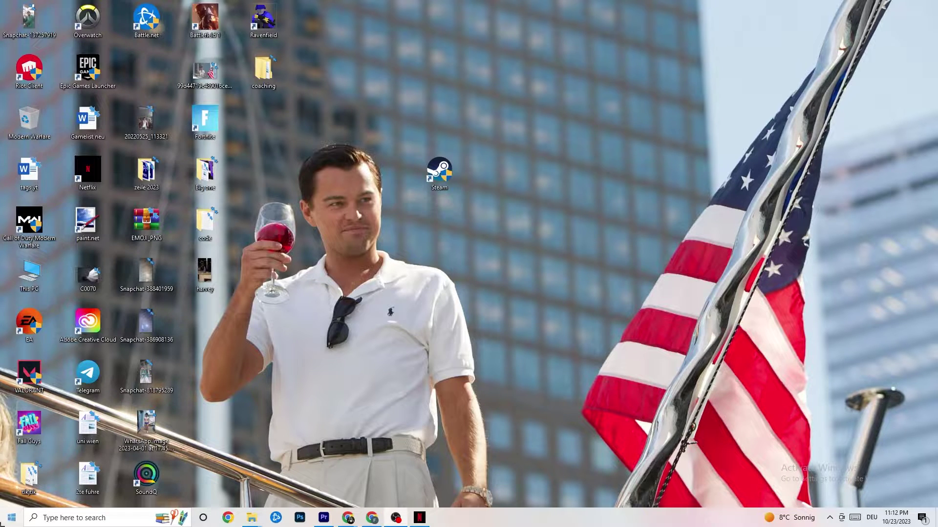
Open the network adapter list from the Network & Internet settings and view the Ethernet adapter's status.
{"action": "left_click", "coordinate": [2, 524]}
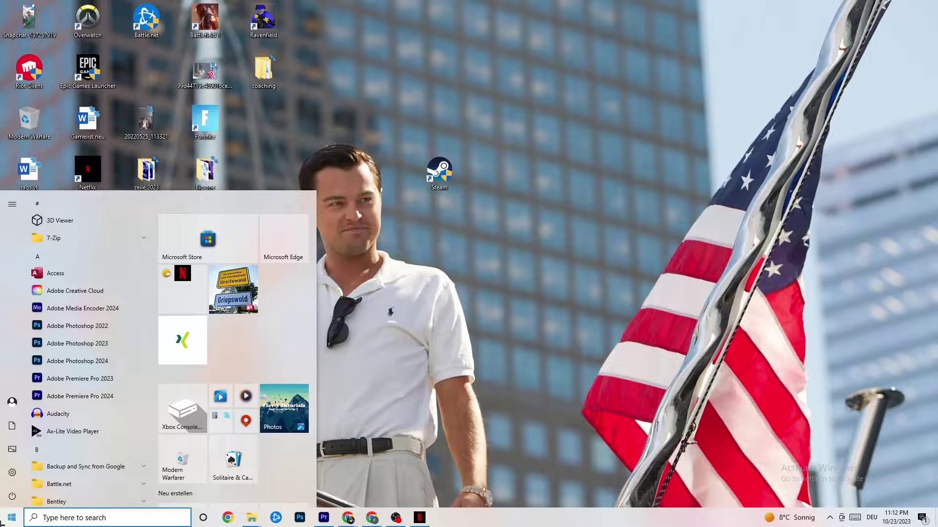
{"action": "left_click", "coordinate": [10, 473]}
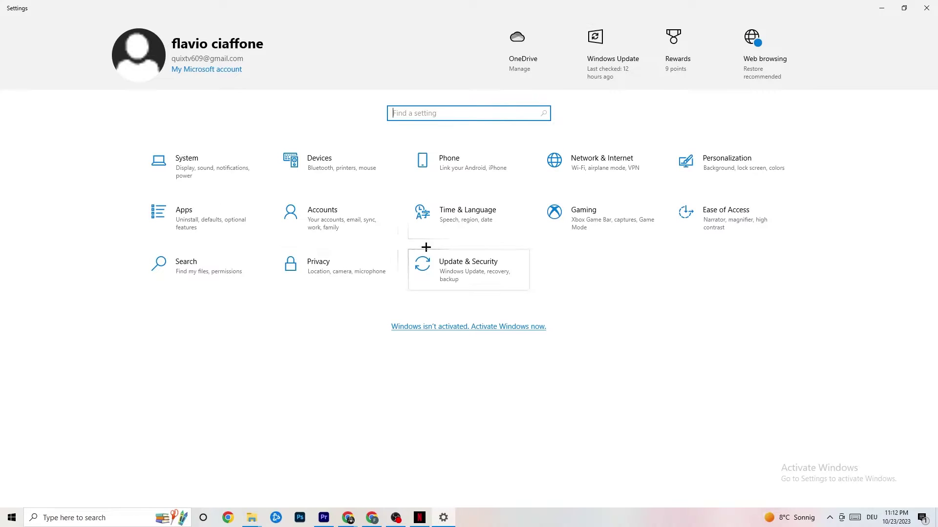
{"action": "left_click", "coordinate": [618, 164]}
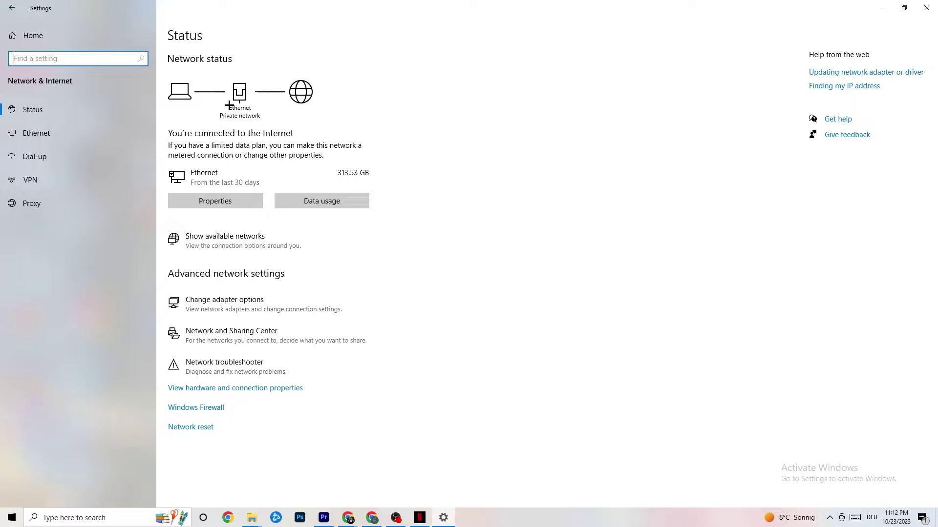
{"action": "left_click", "coordinate": [267, 297]}
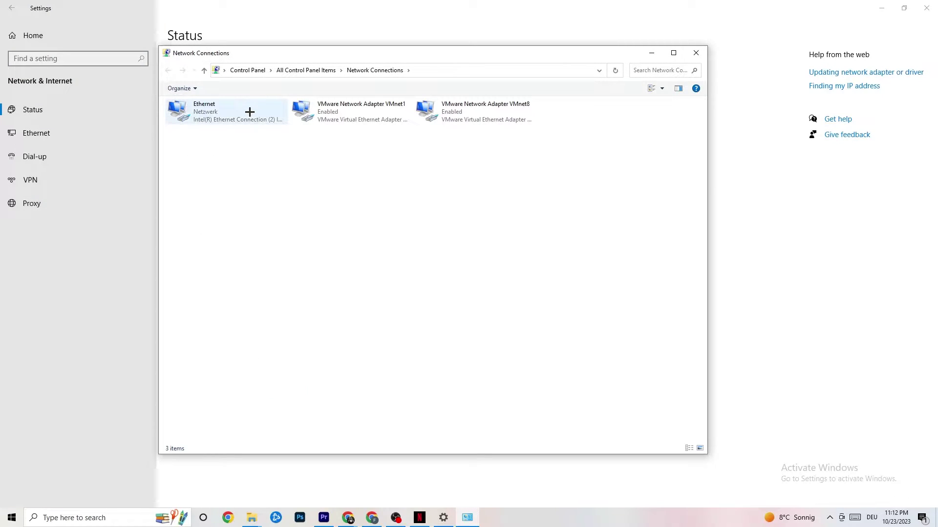
{"action": "double_click", "coordinate": [249, 112]}
{"action": "left_click", "coordinate": [549, 157]}
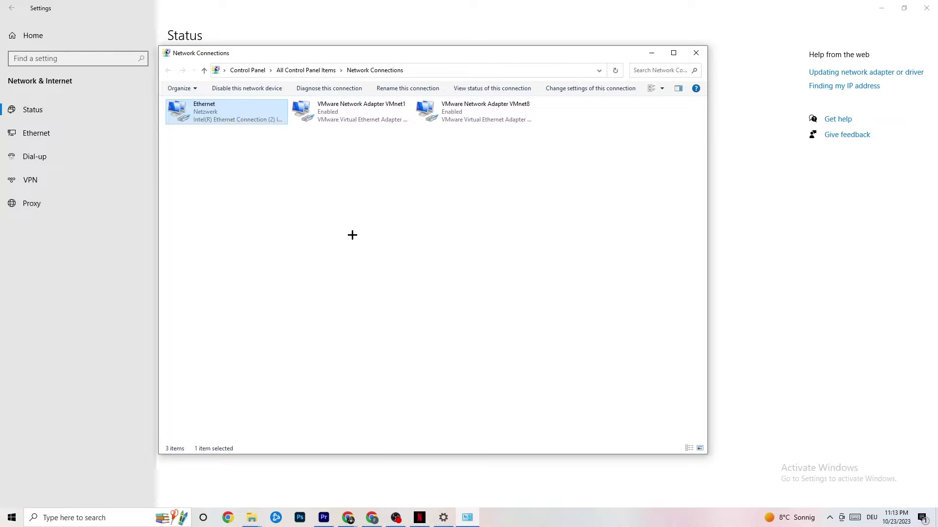
Disable the Ethernet adapter and enable it again, closing the adapter list when done.
{"action": "right_click", "coordinate": [229, 118]}
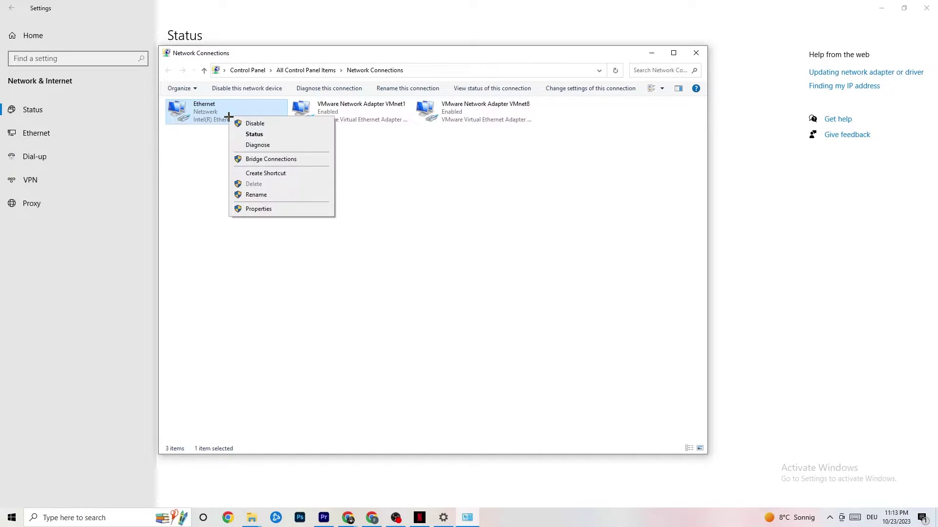
{"action": "left_click", "coordinate": [266, 124]}
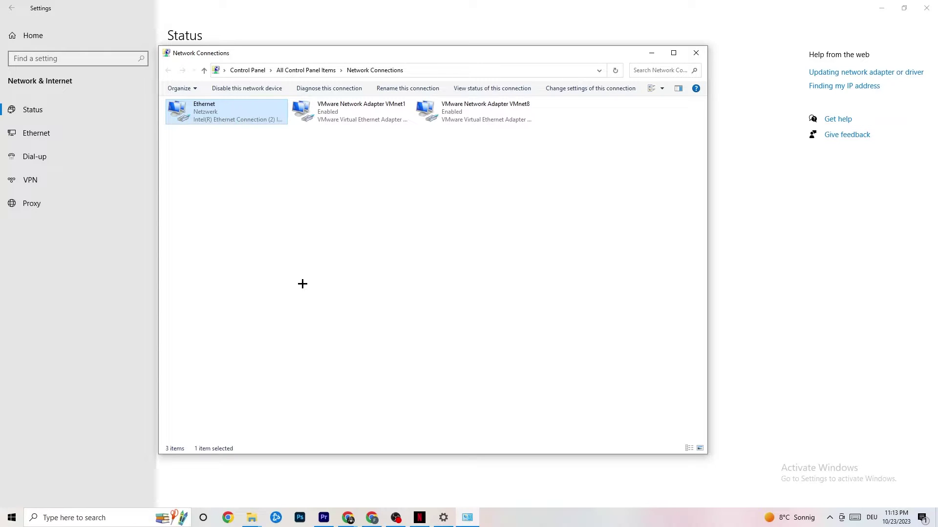
{"action": "right_click", "coordinate": [230, 119]}
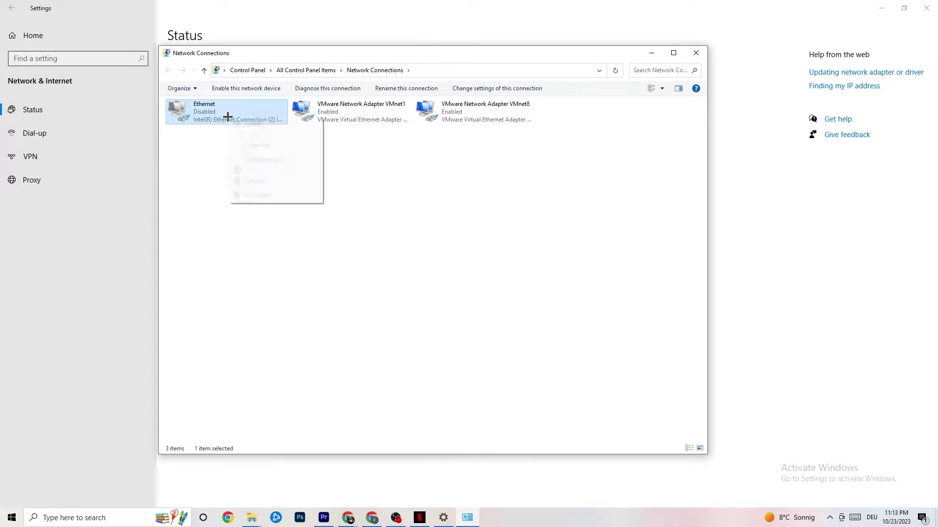
{"action": "left_click", "coordinate": [252, 126]}
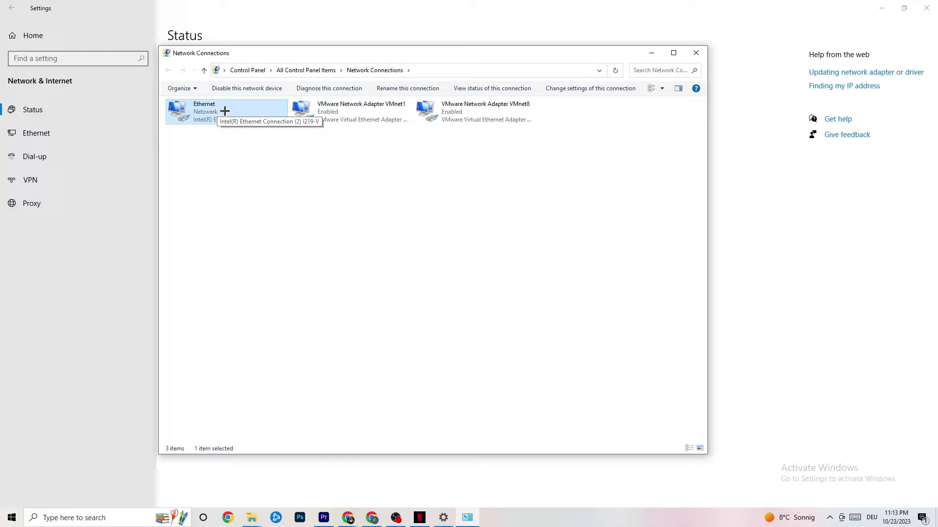
{"action": "left_click", "coordinate": [696, 53]}
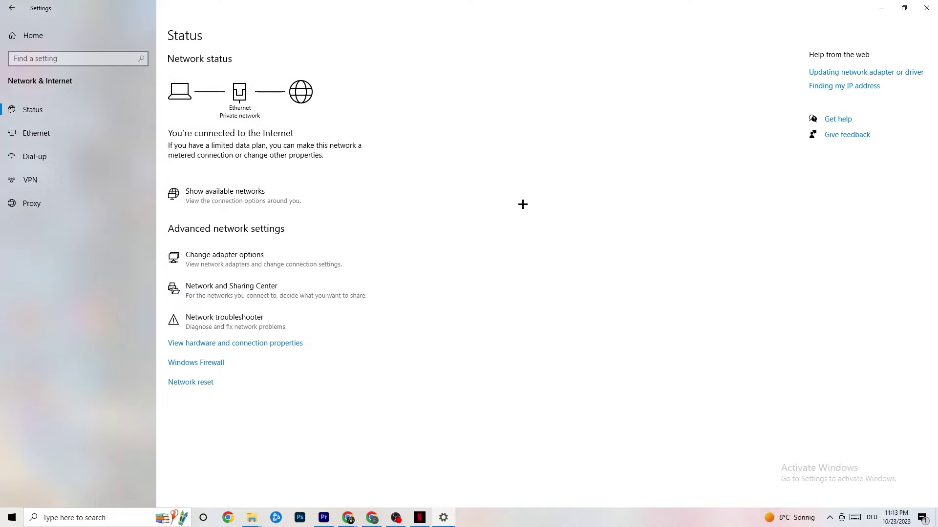
Open the Network and Sharing Center full screen and look at the page for troubleshooting network problems.
{"action": "left_click", "coordinate": [233, 291]}
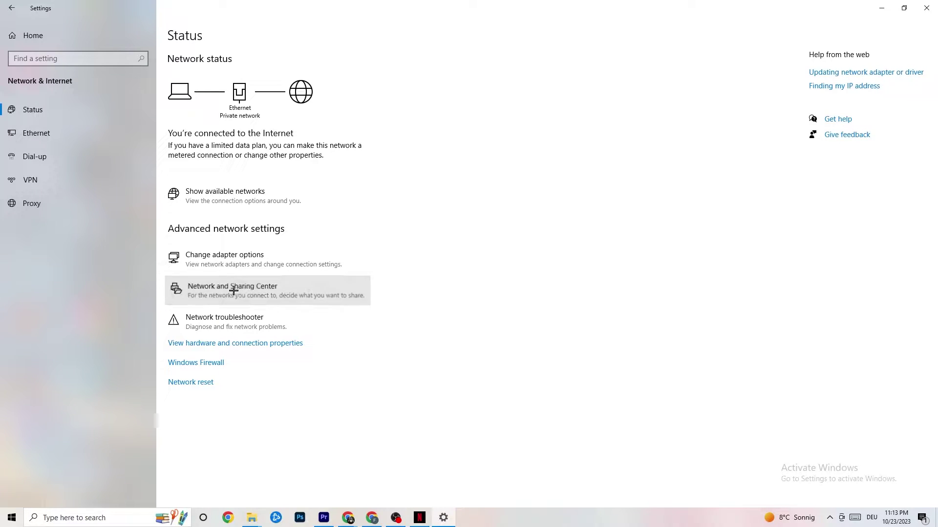
{"action": "left_click", "coordinate": [672, 52]}
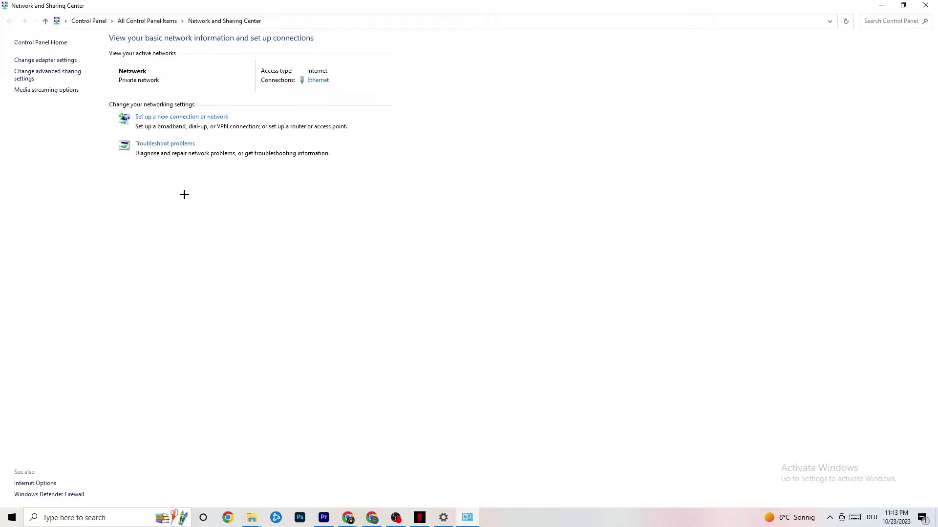
{"action": "left_click", "coordinate": [180, 144]}
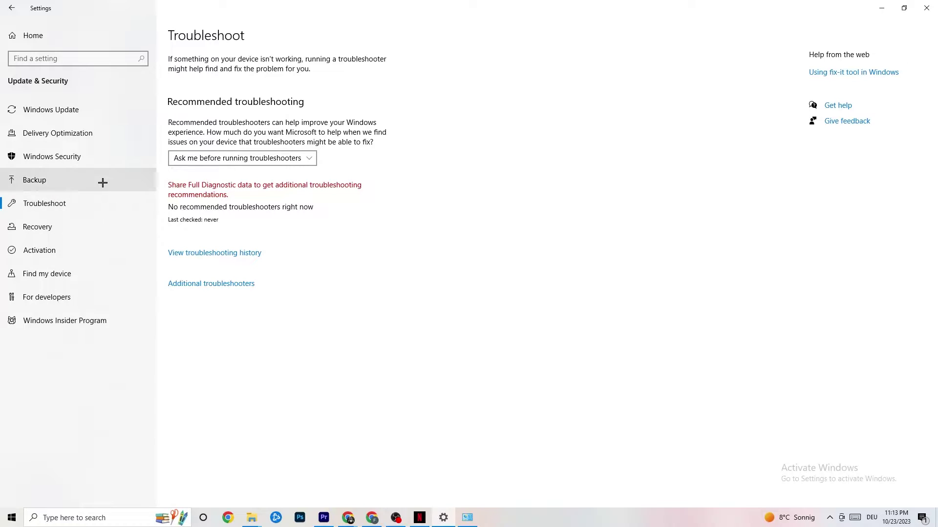
{"action": "left_click", "coordinate": [918, 5]}
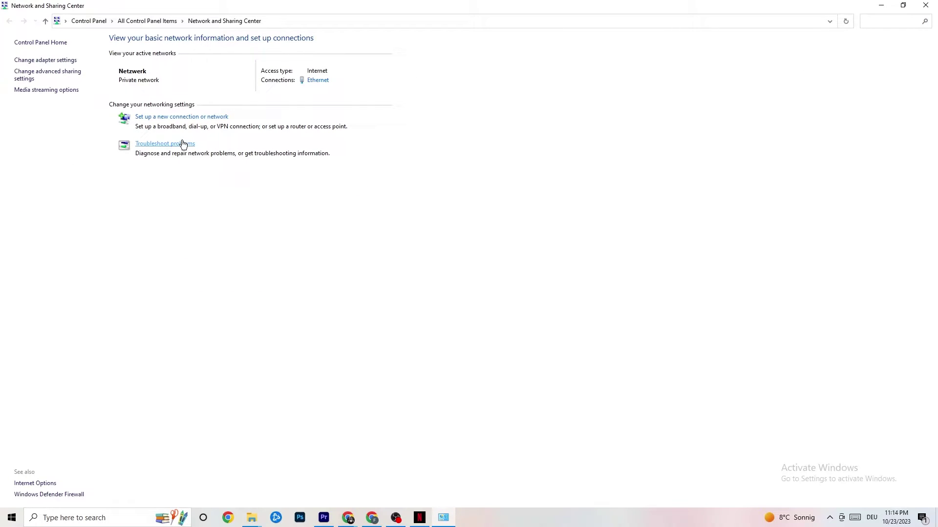
Open the Internet Protocol Version 4 (TCP/IPv4) properties of the active Ethernet connection.
{"action": "left_click", "coordinate": [323, 81]}
{"action": "left_click_drag", "start_coordinate": [459, 153], "coordinate": [310, 142]}
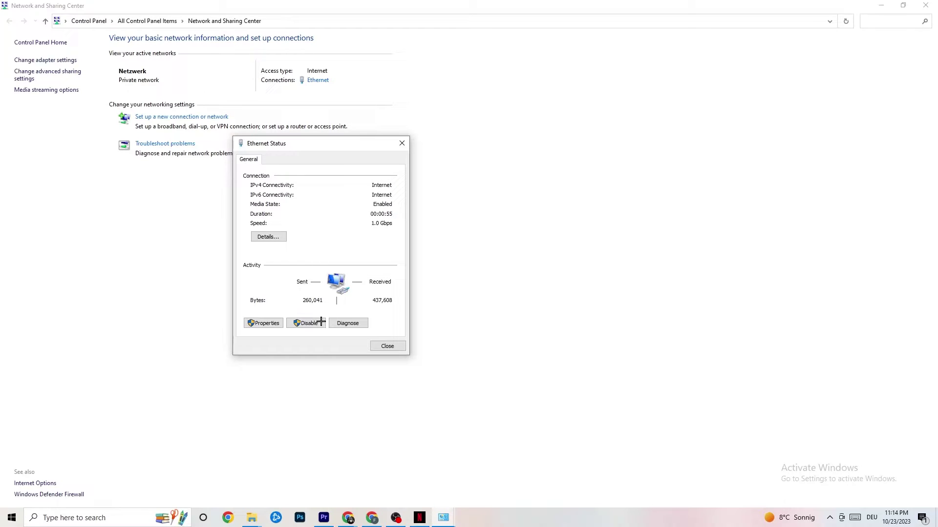
{"action": "left_click", "coordinate": [262, 322]}
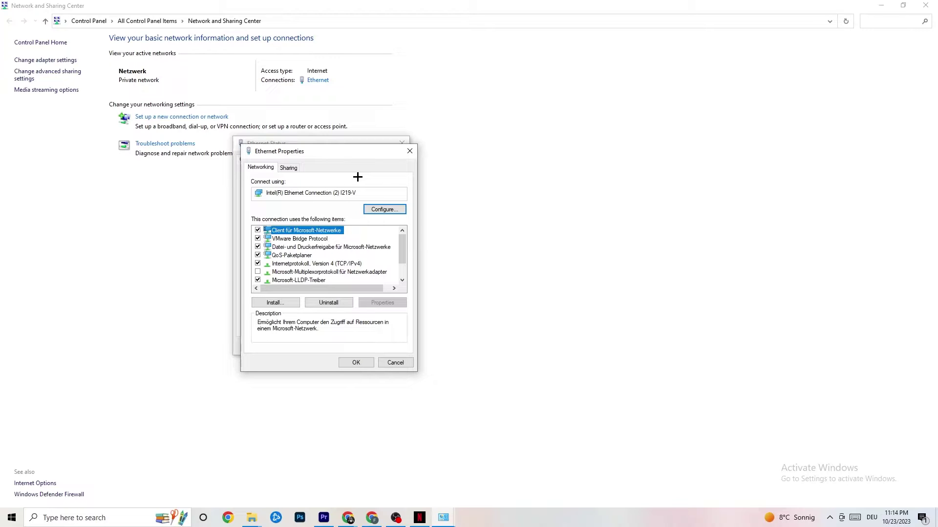
{"action": "left_click_drag", "start_coordinate": [329, 140], "coordinate": [381, 88]}
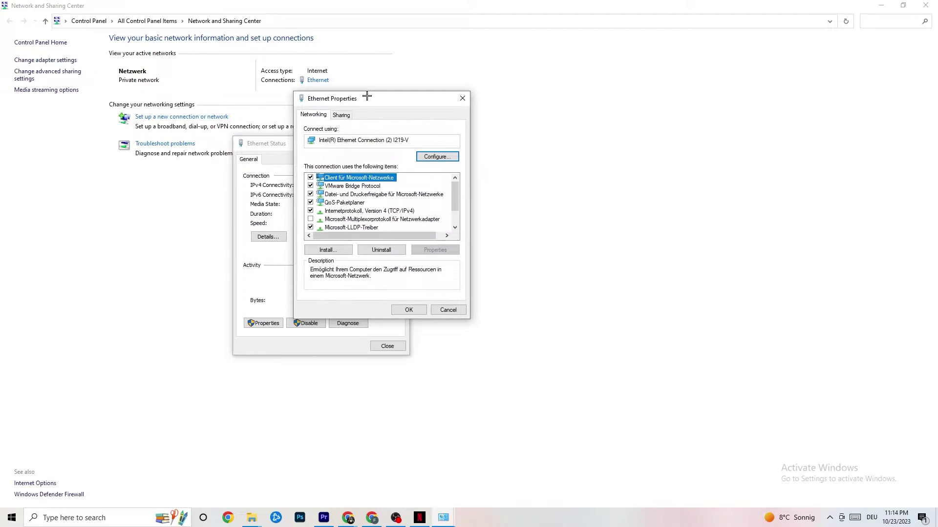
{"action": "scroll", "coordinate": [352, 195], "scroll_direction": "down", "scroll_amount": 2}
{"action": "scroll", "coordinate": [376, 221], "scroll_direction": "up", "scroll_amount": 2}
{"action": "double_click", "coordinate": [355, 211]}
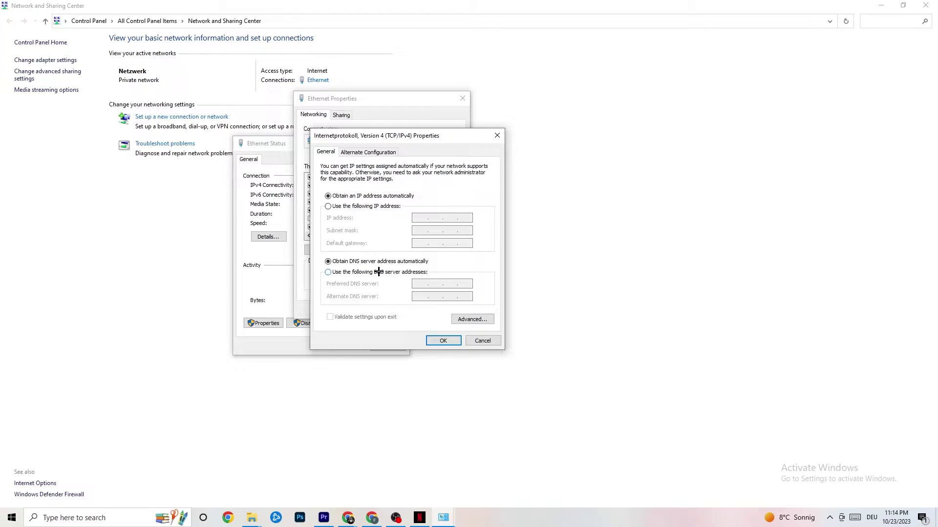
Select the use of specific DNS server addresses for IPv4, and close all network windows without saving.
{"action": "left_click", "coordinate": [329, 273]}
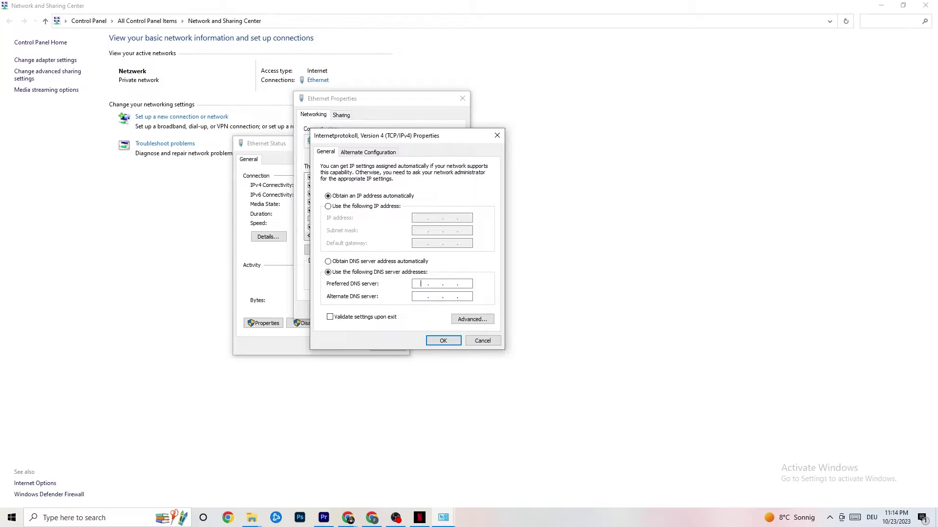
{"action": "left_click", "coordinate": [497, 135]}
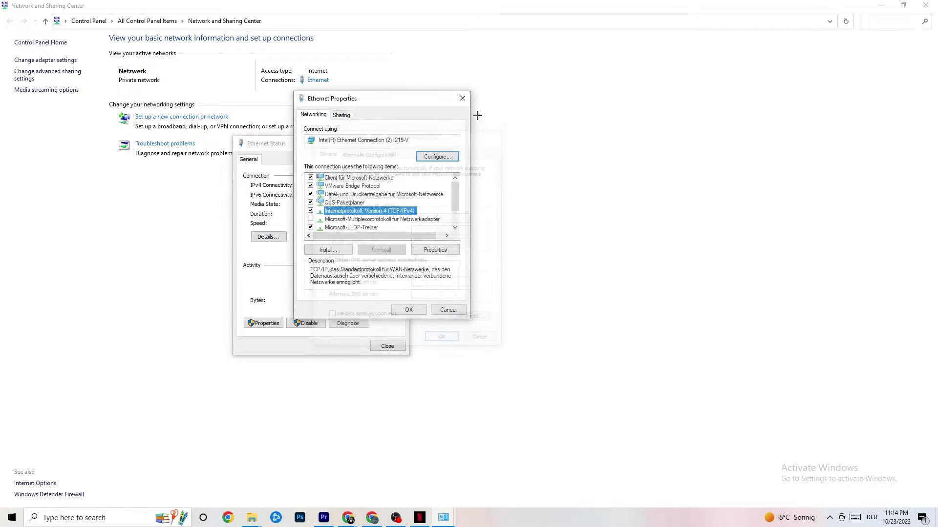
{"action": "left_click", "coordinate": [462, 98]}
{"action": "left_click", "coordinate": [403, 142]}
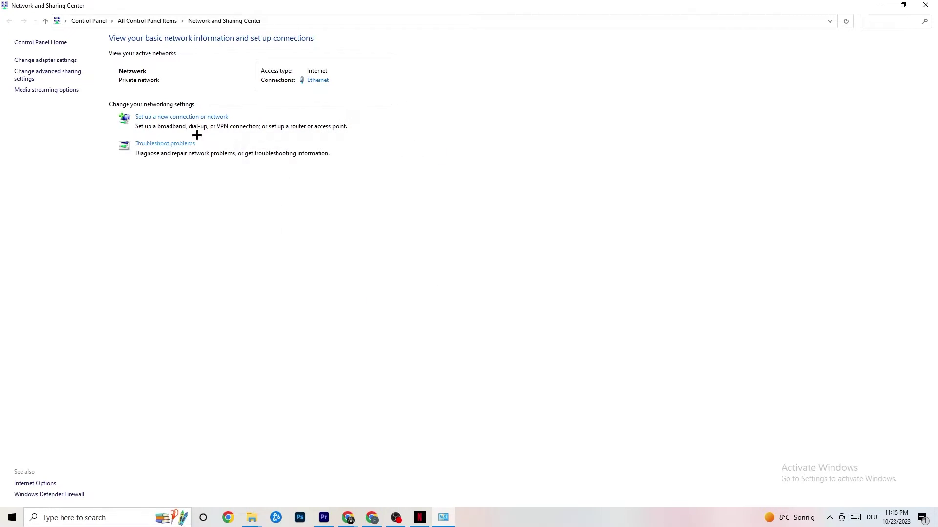
{"action": "left_click", "coordinate": [925, 4]}
Look up the web help on updating the network adapter or driver from the Network & Internet settings.
{"action": "left_click", "coordinate": [4, 523]}
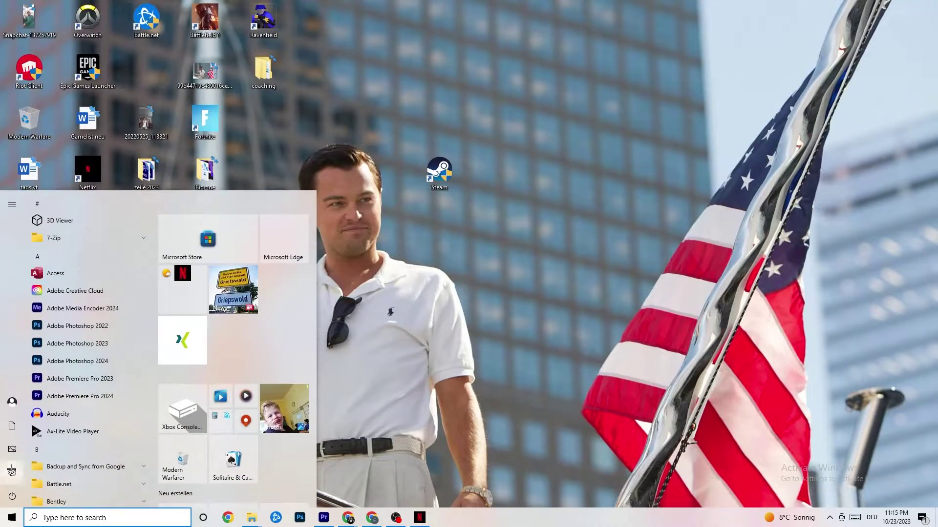
{"action": "left_click", "coordinate": [12, 473]}
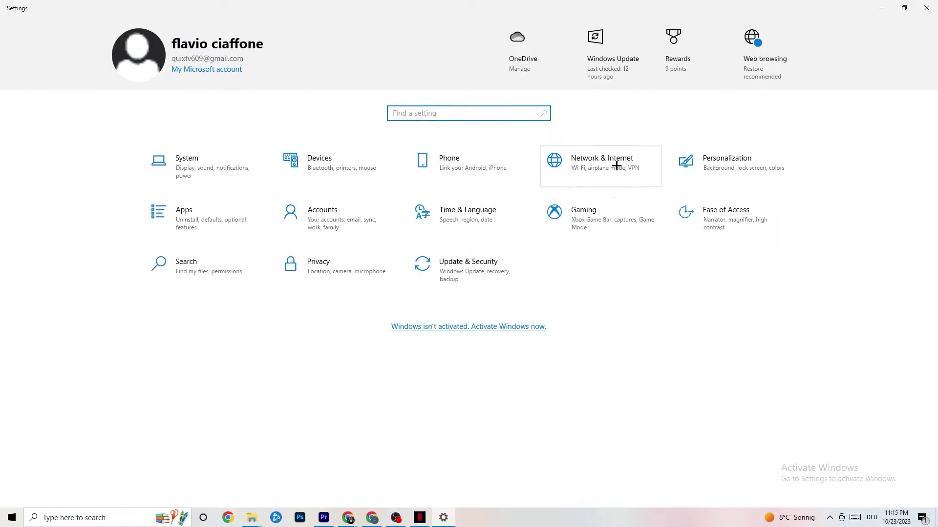
{"action": "left_click", "coordinate": [591, 164]}
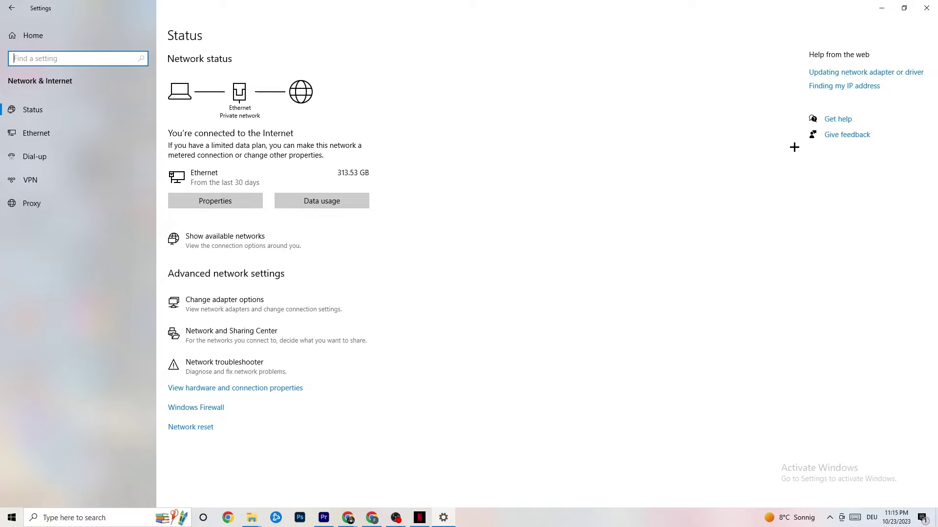
{"action": "left_click", "coordinate": [867, 74]}
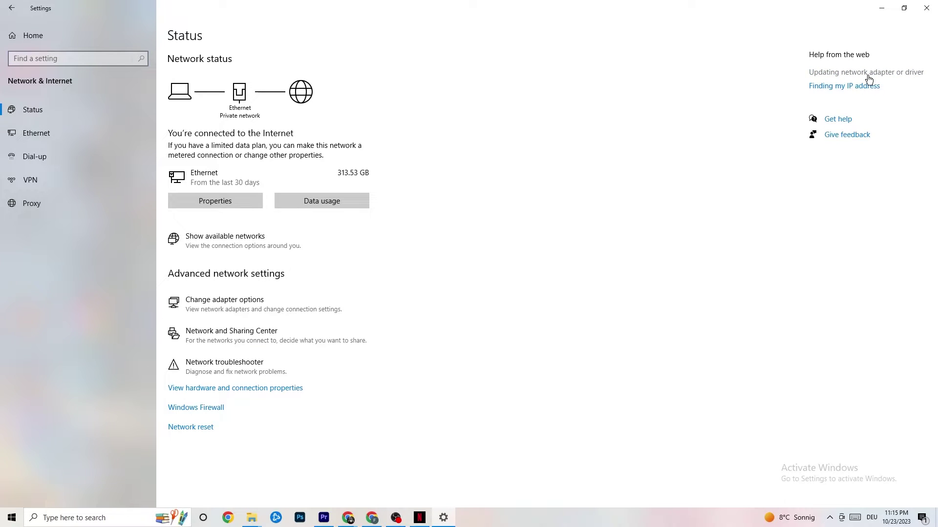
{"action": "left_click_drag", "start_coordinate": [271, 87], "coordinate": [462, 59]}
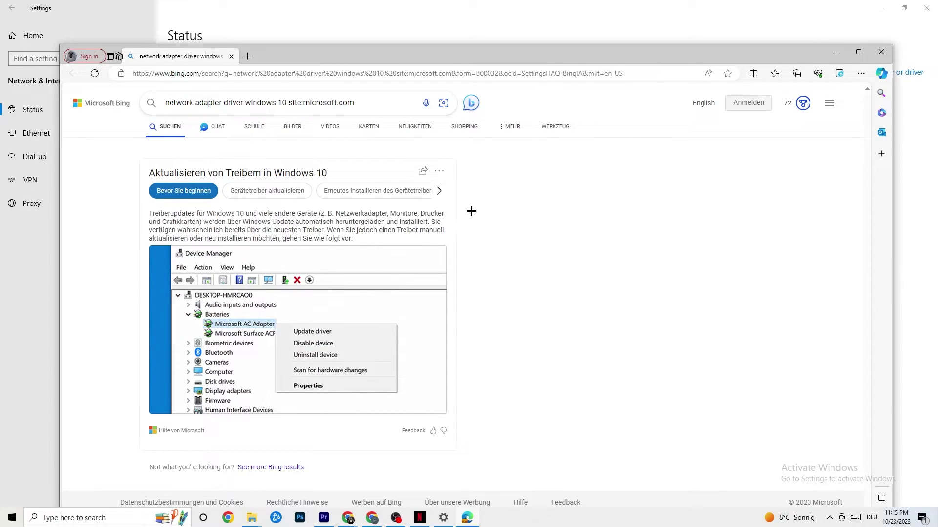
{"action": "left_click", "coordinate": [887, 52]}
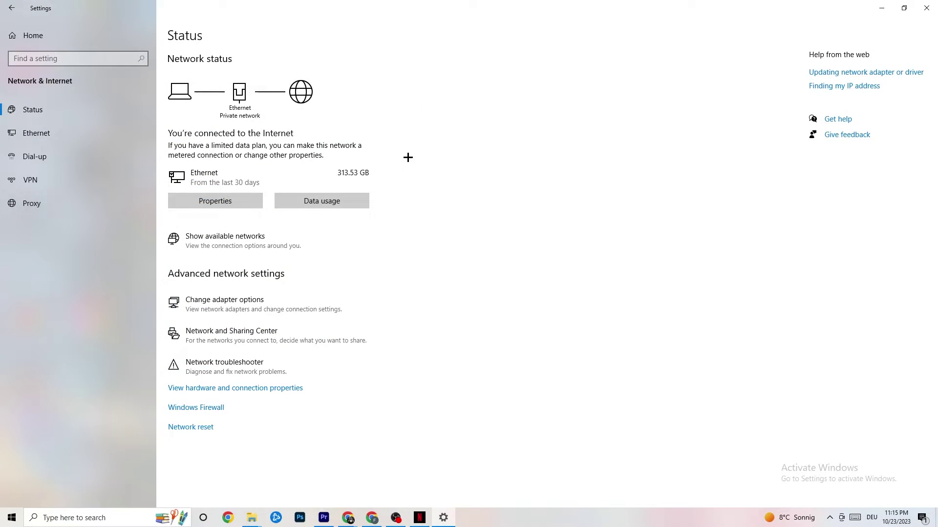
Show the available networks, and close the network list and the settings.
{"action": "left_click", "coordinate": [283, 243]}
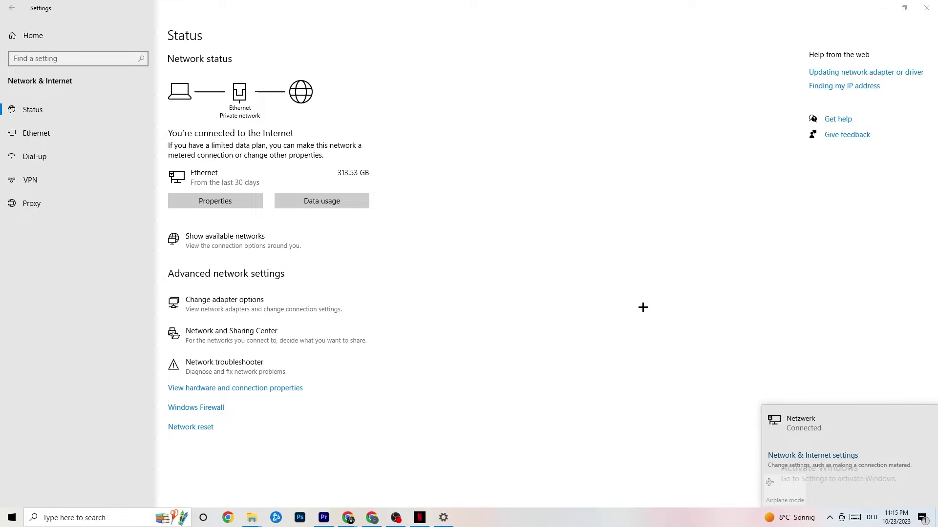
{"action": "left_click", "coordinate": [586, 299]}
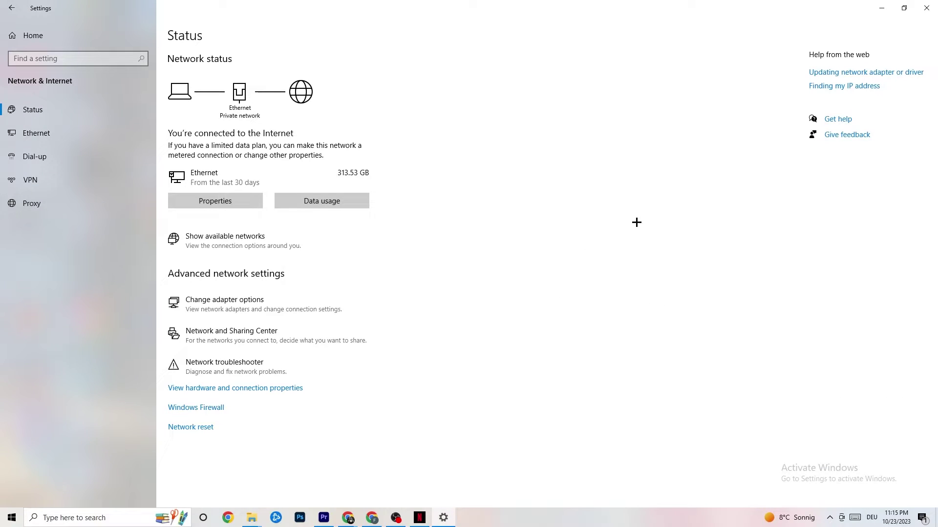
{"action": "left_click", "coordinate": [917, 7]}
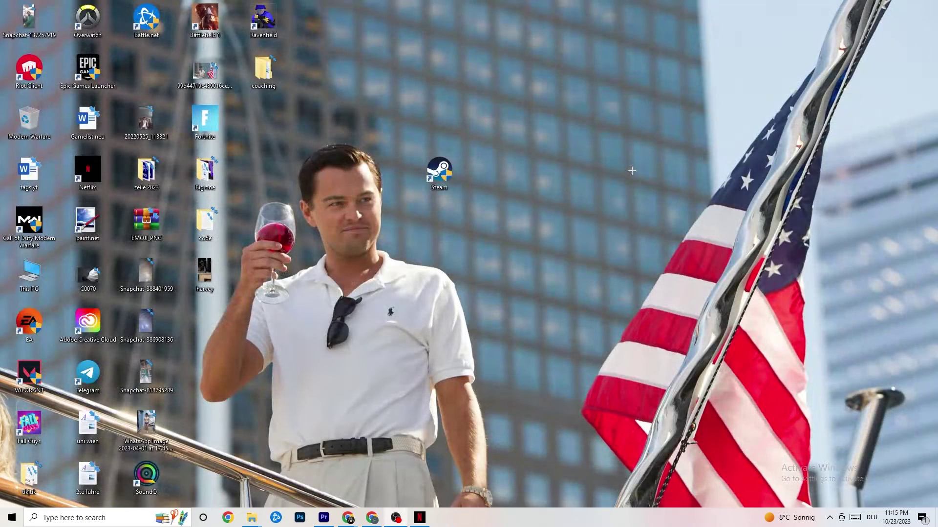
View the Windows Update status in the Update & Security settings, and close the settings.
{"action": "left_click", "coordinate": [12, 518]}
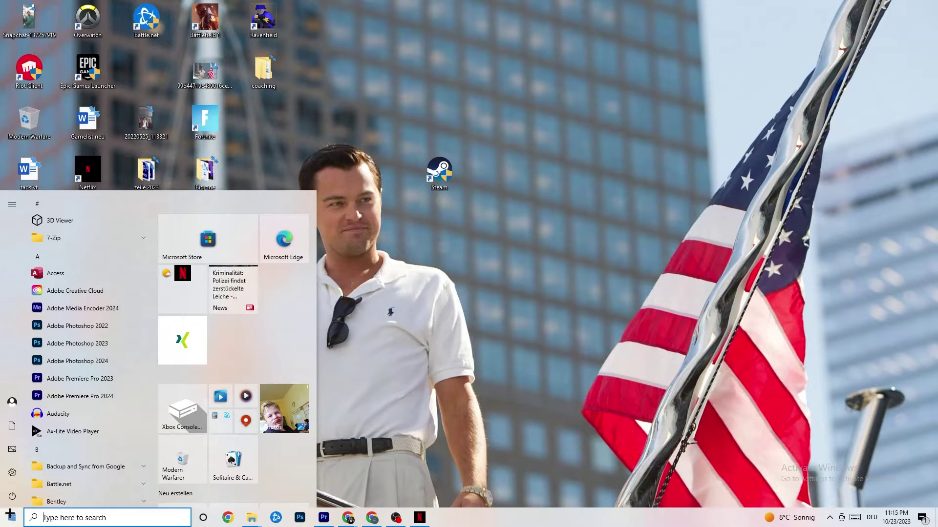
{"action": "left_click", "coordinate": [15, 474]}
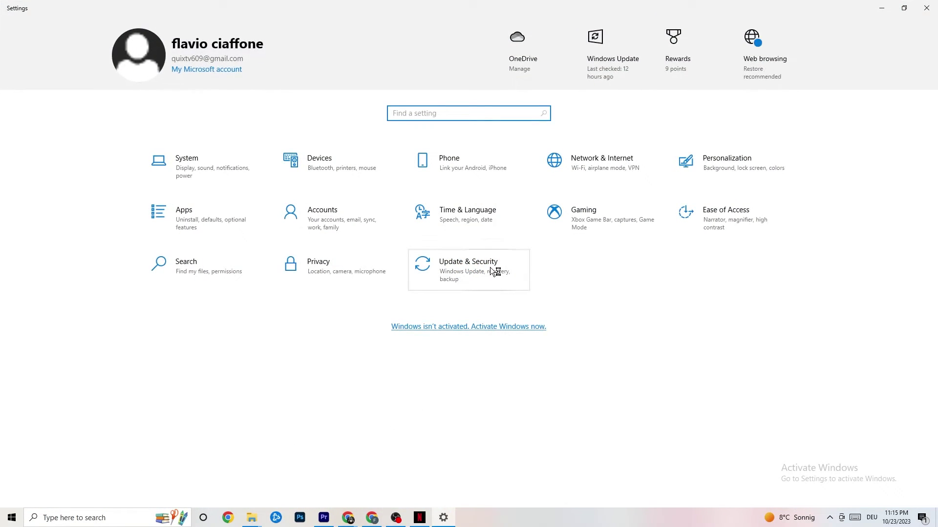
{"action": "left_click", "coordinate": [490, 267]}
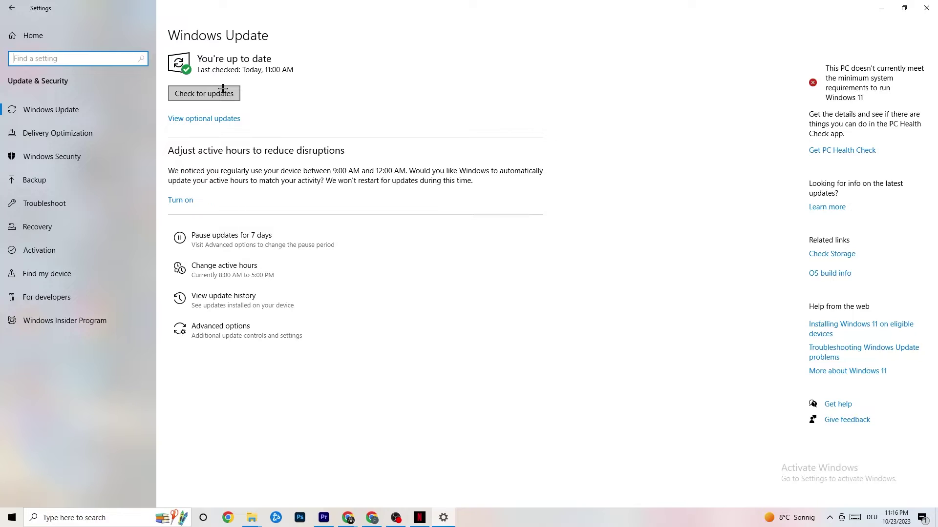
{"action": "left_click", "coordinate": [197, 63]}
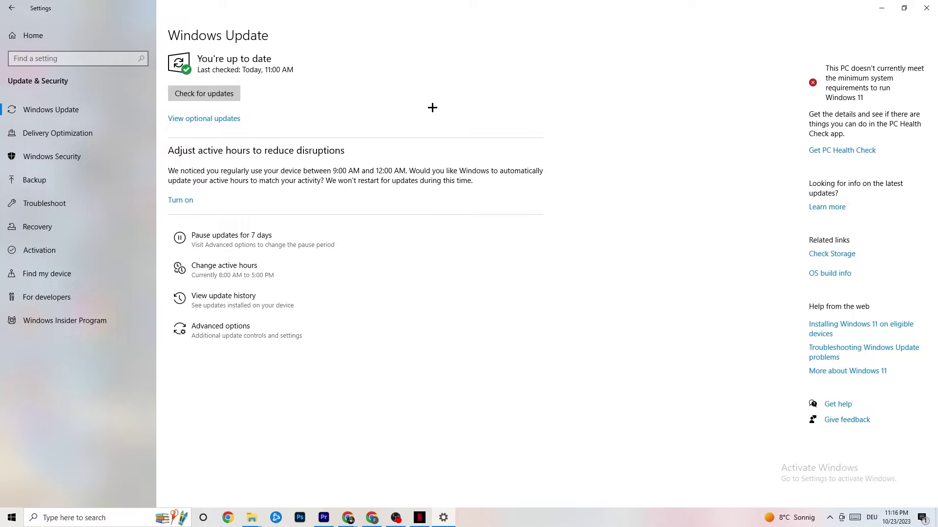
{"action": "left_click", "coordinate": [925, 8]}
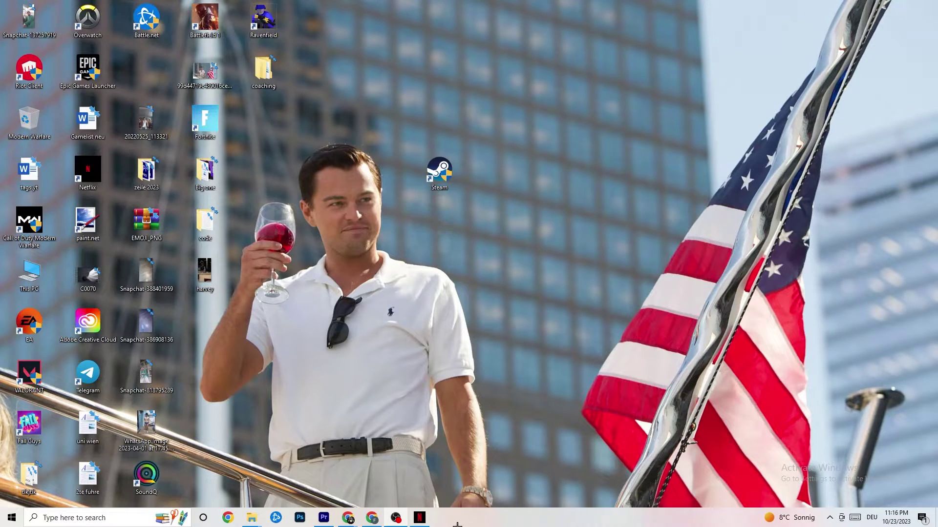
Open Task Manager in a maximized window and view the performance graph of the main Ethernet connection.
{"action": "left_click_drag", "start_coordinate": [489, 520], "coordinate": [521, 508]}
{"action": "right_click", "coordinate": [502, 524]}
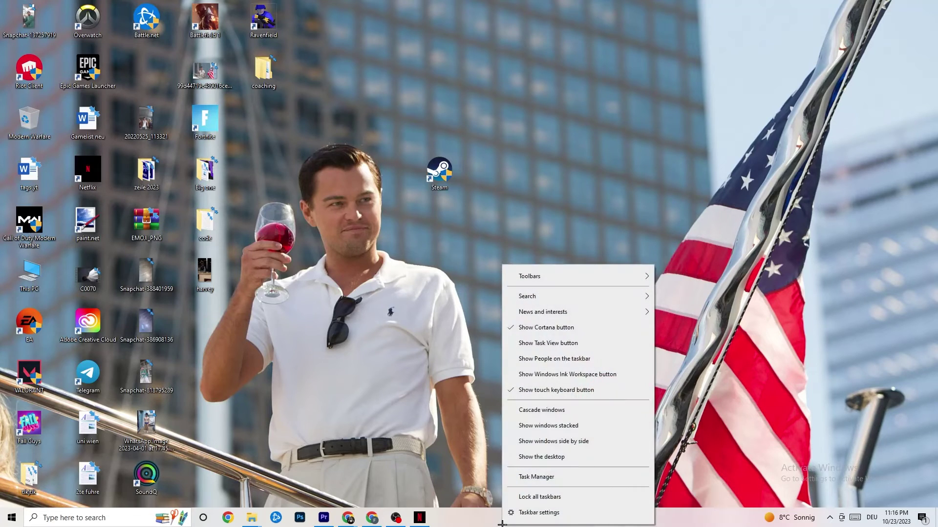
{"action": "left_click", "coordinate": [536, 479]}
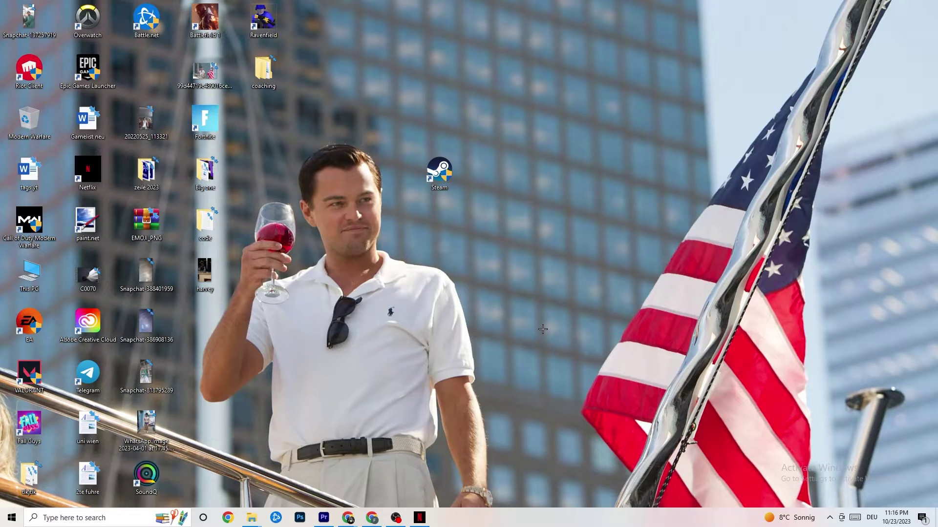
{"action": "left_click", "coordinate": [534, 20]}
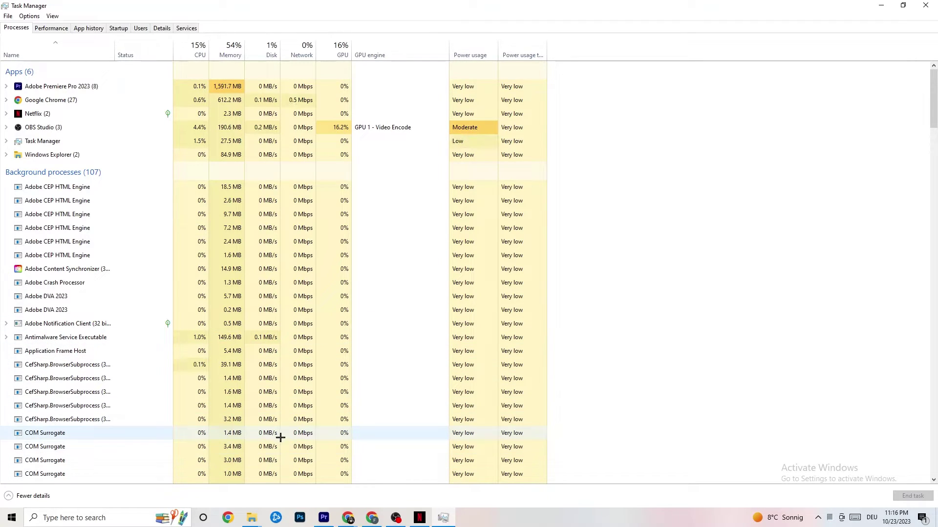
{"action": "left_click", "coordinate": [50, 29]}
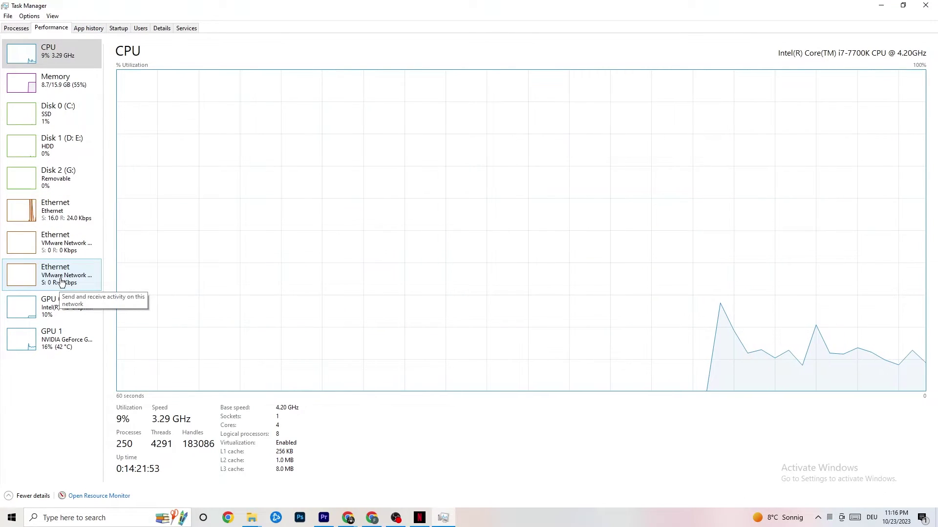
{"action": "left_click", "coordinate": [63, 218]}
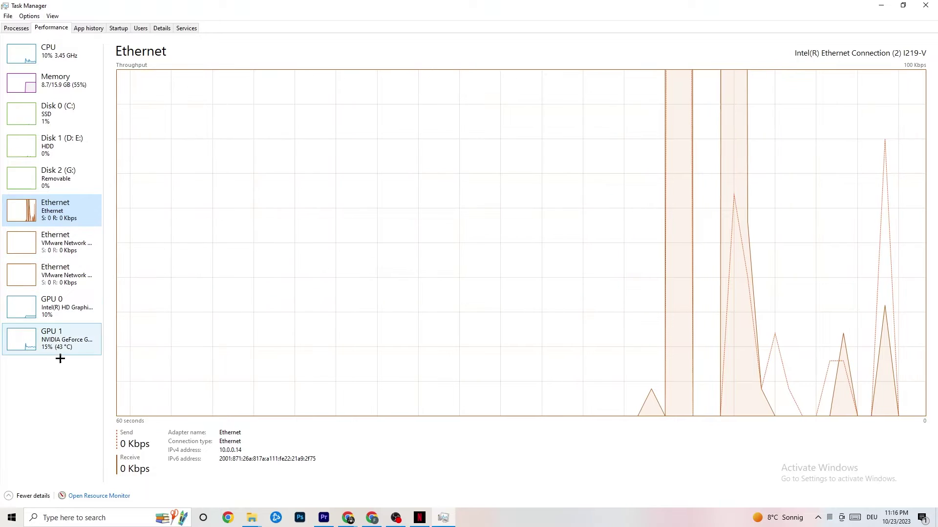
{"action": "right_click", "coordinate": [73, 485]}
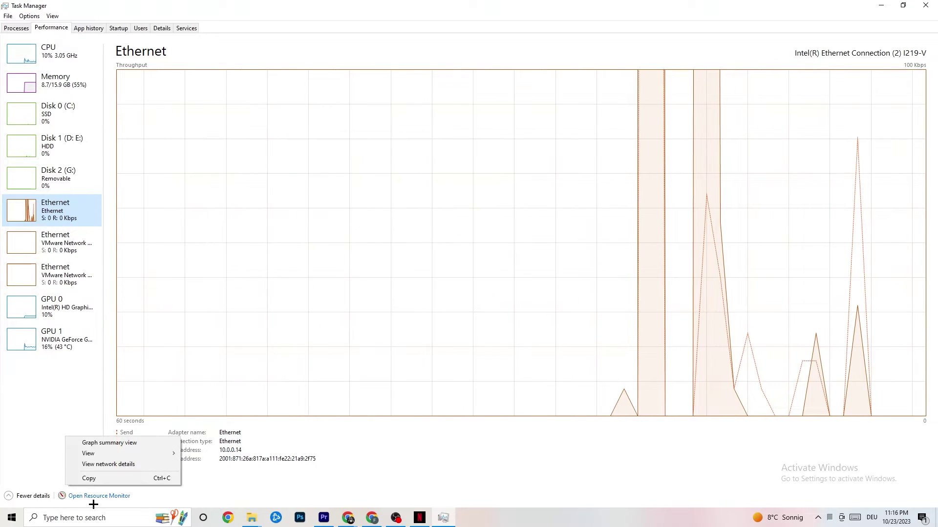
{"action": "left_click", "coordinate": [164, 505]}
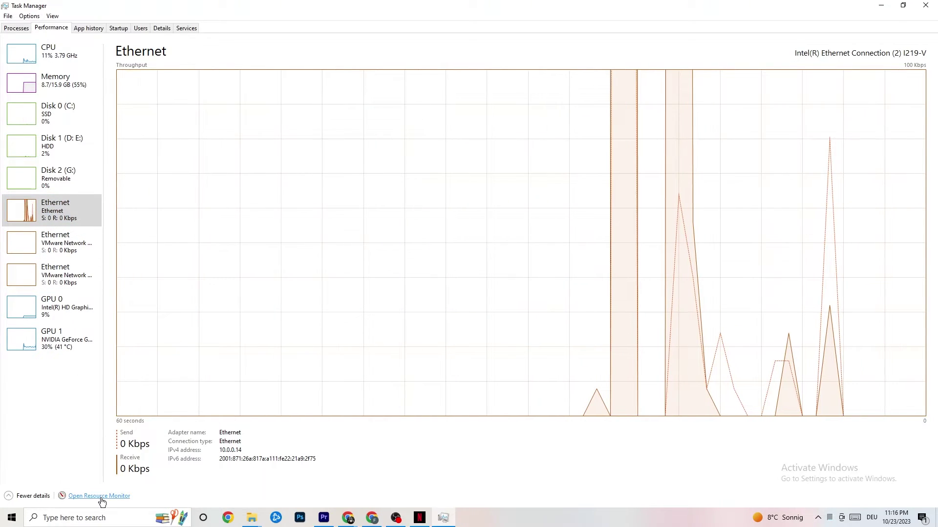
Examine the processes with network activity, the options for SearchApp.exe and the general overview in Resource Monitor, and close it.
{"action": "left_click", "coordinate": [100, 497]}
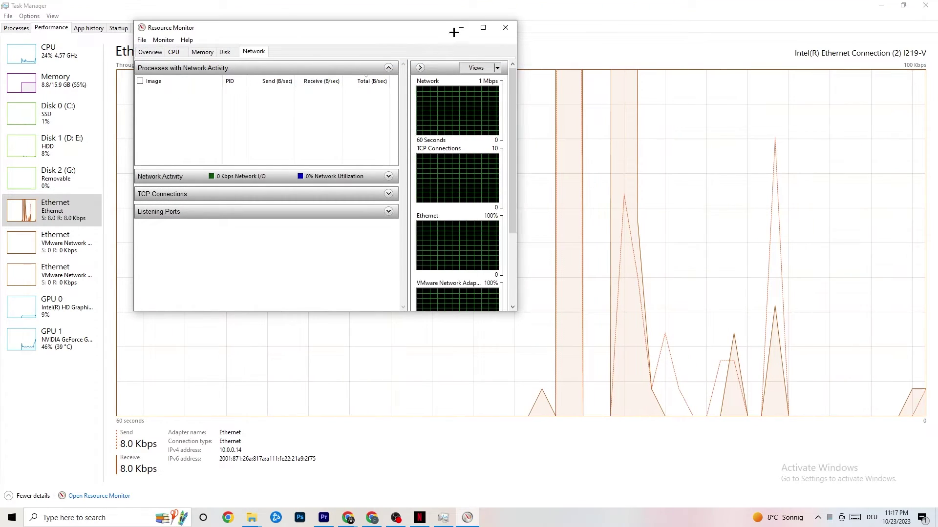
{"action": "left_click", "coordinate": [483, 27]}
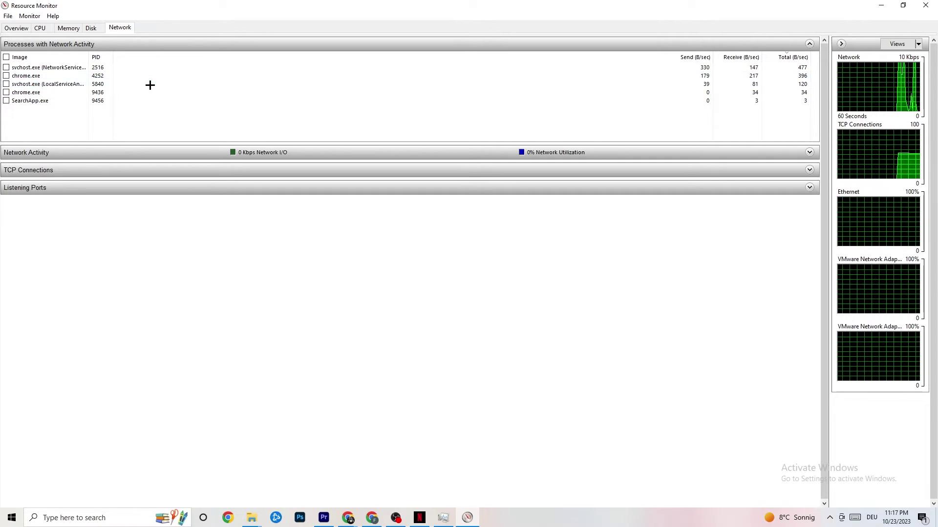
{"action": "right_click", "coordinate": [45, 101]}
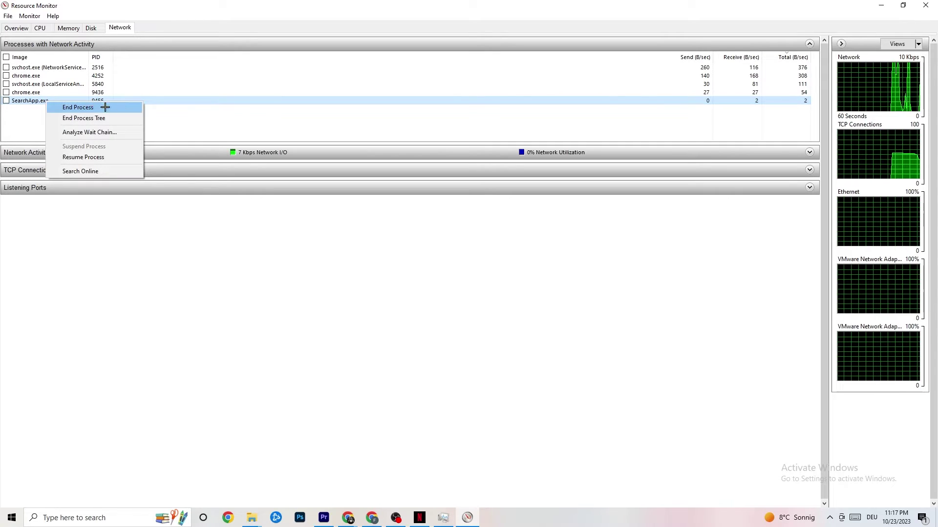
{"action": "left_click", "coordinate": [286, 127]}
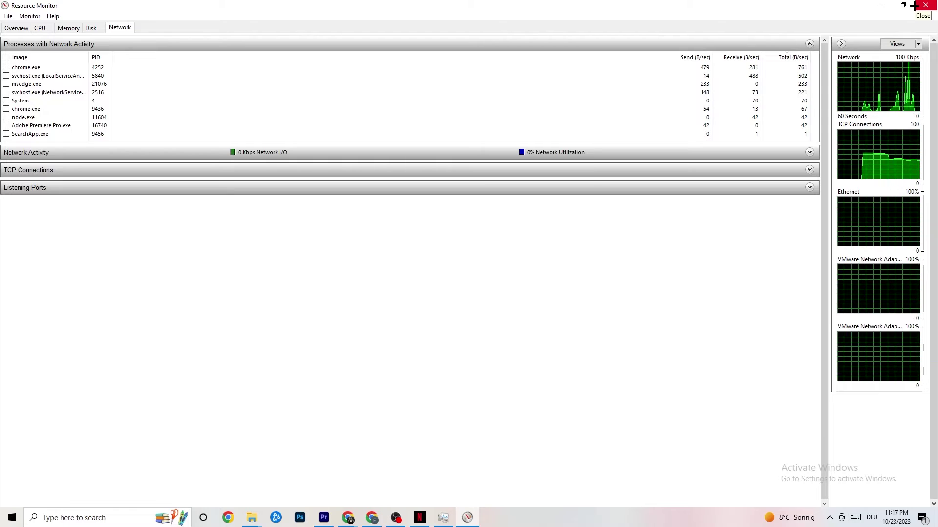
{"action": "left_click", "coordinate": [18, 28]}
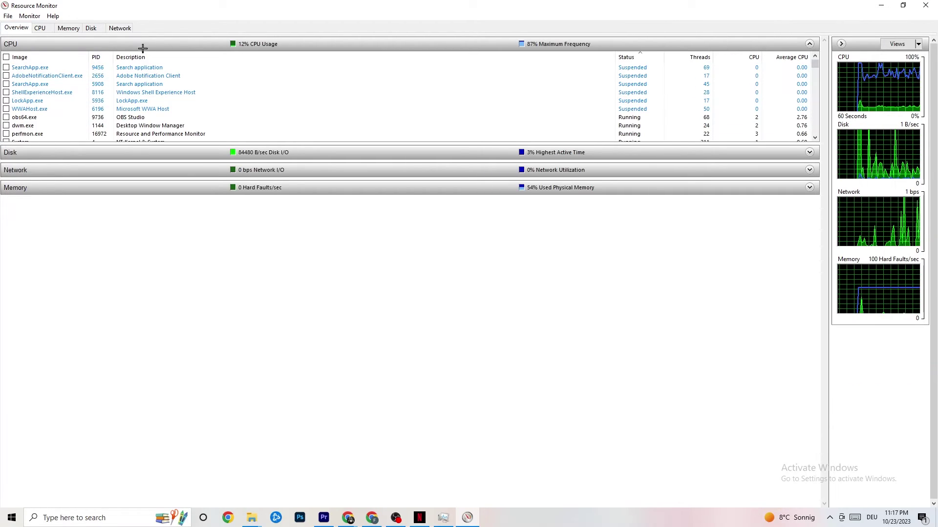
{"action": "left_click", "coordinate": [924, 6]}
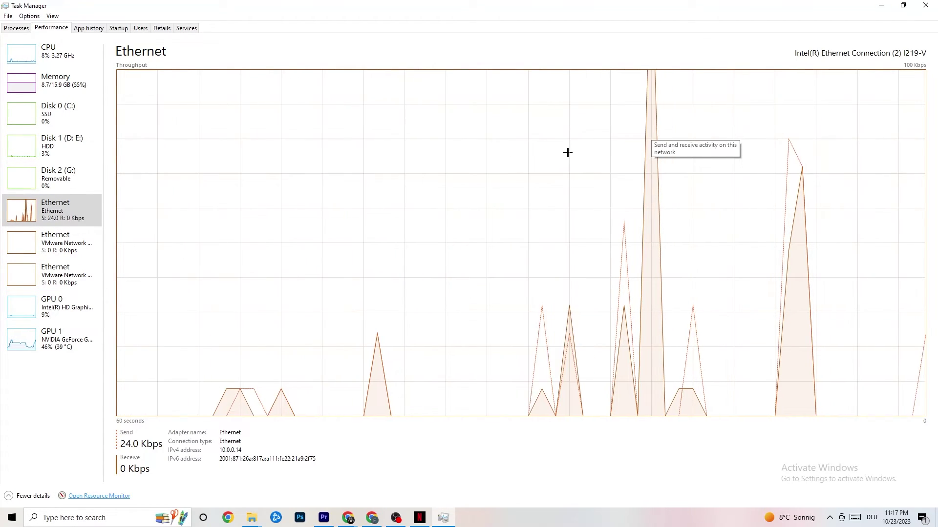
Review the list of startup programs in Task Manager, and close it.
{"action": "left_click", "coordinate": [118, 28]}
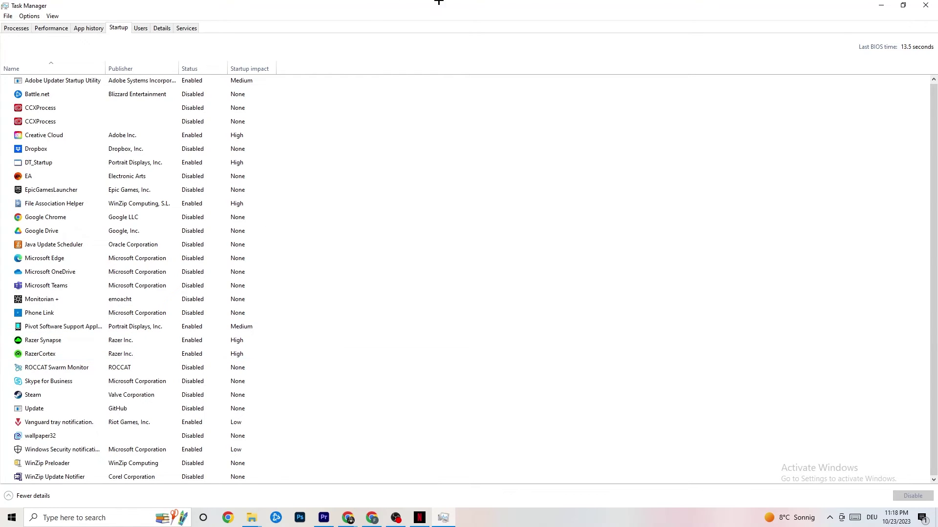
{"action": "left_click", "coordinate": [926, 4]}
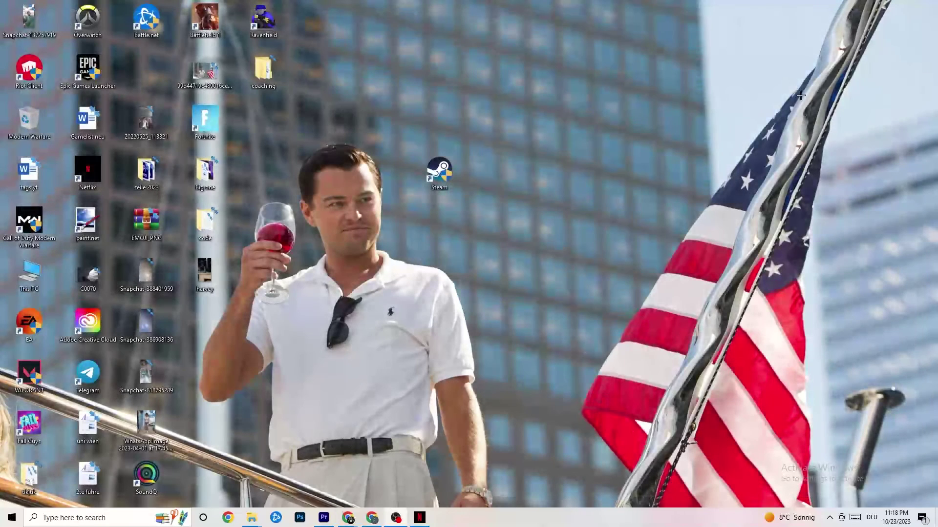